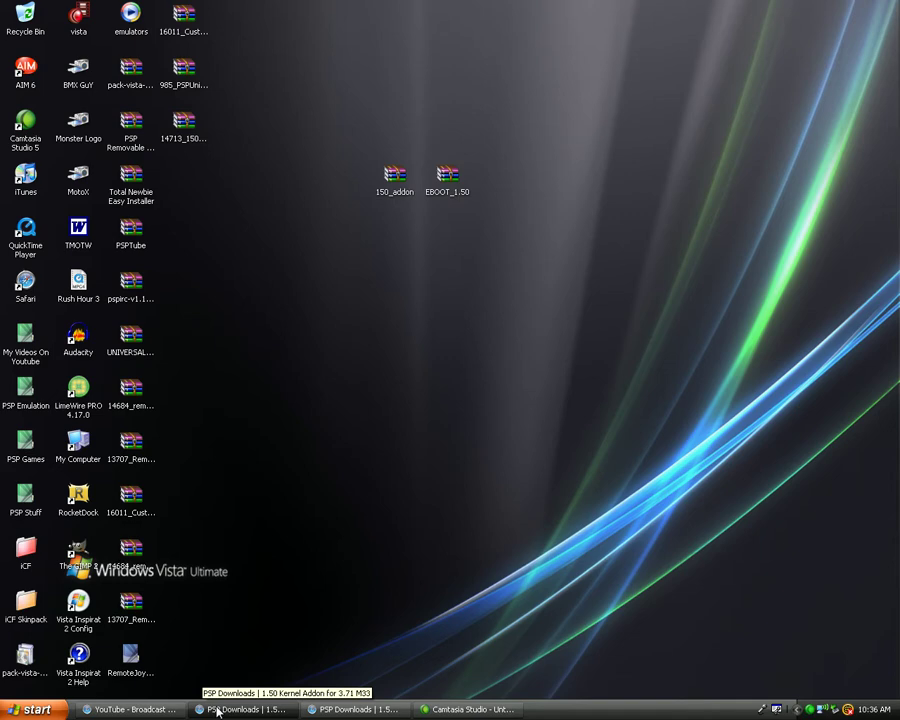
Step: Bring the PSP-Hacks 1.50 Kernel Addon for 3.71 M33 download page to the front
{"action": "left_click", "coordinate": [217, 710]}
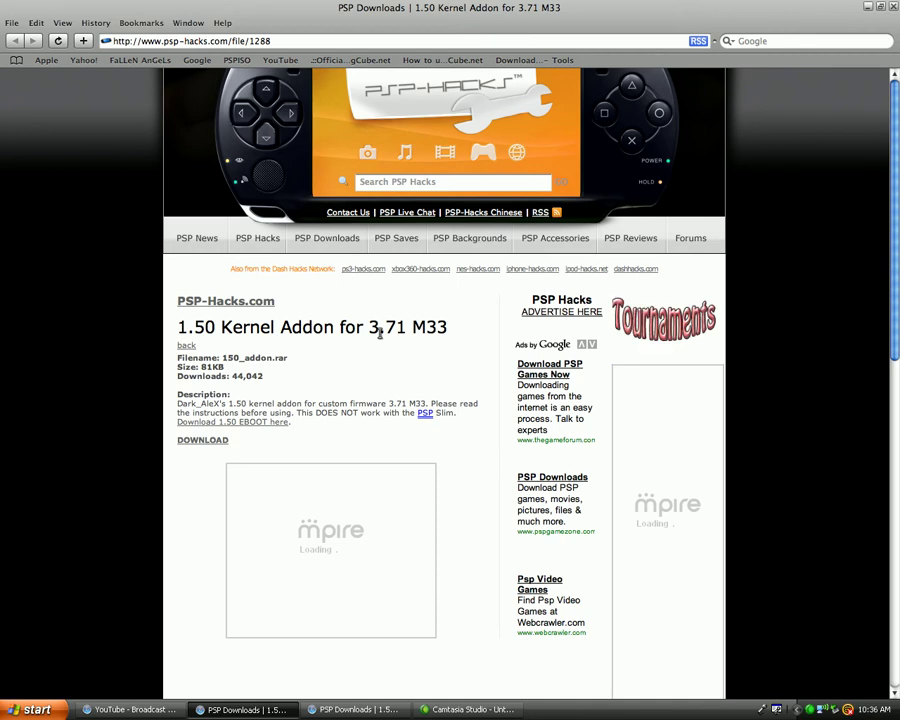
Step: Download 150_addon.rar from the kernel addon page, then close that browser window
{"action": "scroll", "coordinate": [380, 333], "scroll_direction": "down", "scroll_amount": 2}
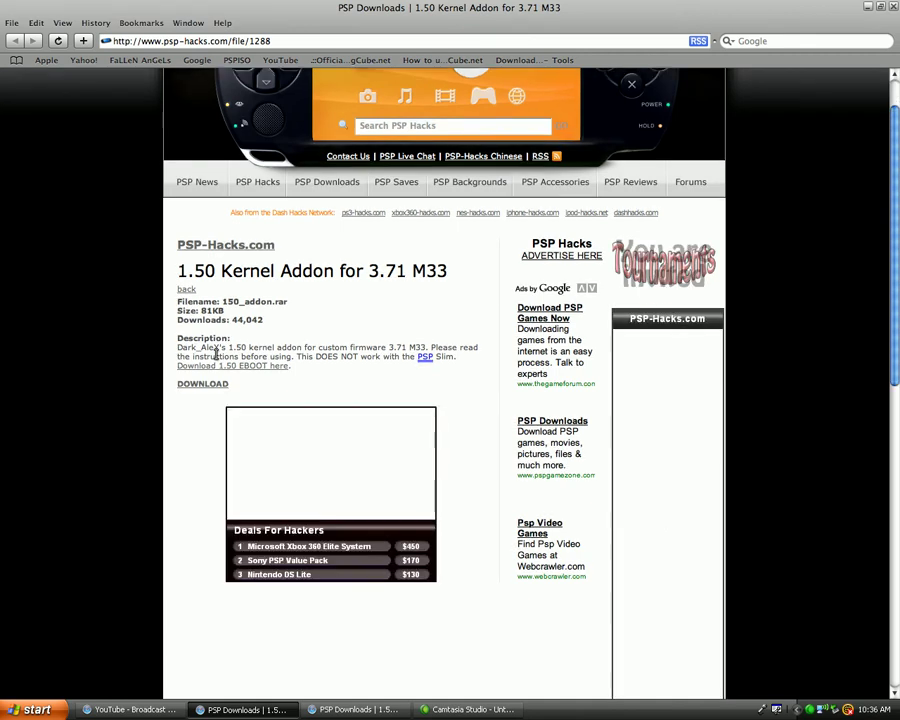
{"action": "scroll", "coordinate": [209, 365], "scroll_direction": "down", "scroll_amount": 1}
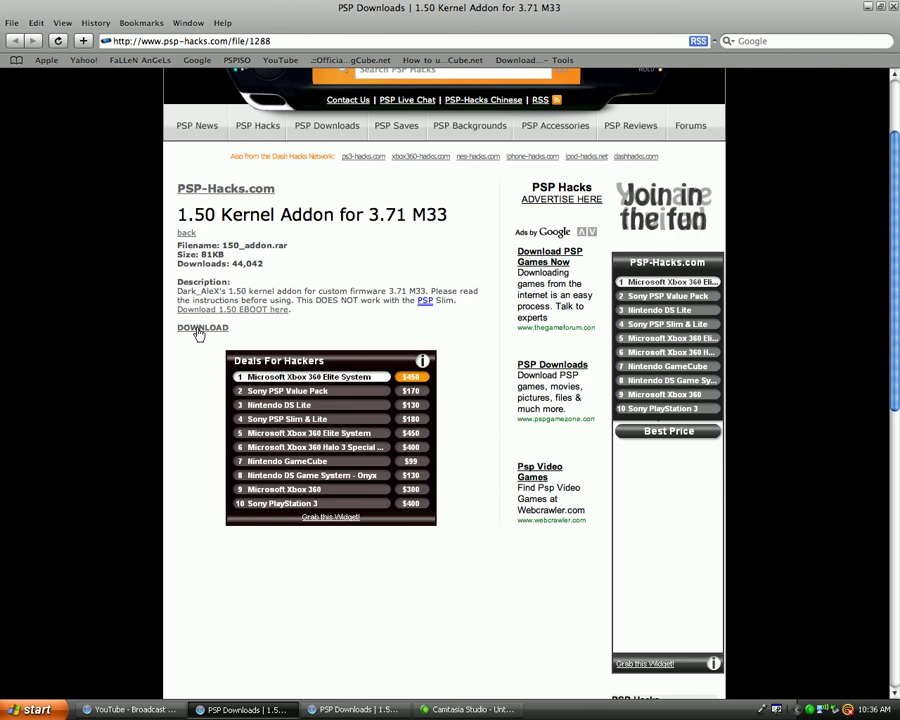
{"action": "left_click", "coordinate": [199, 333]}
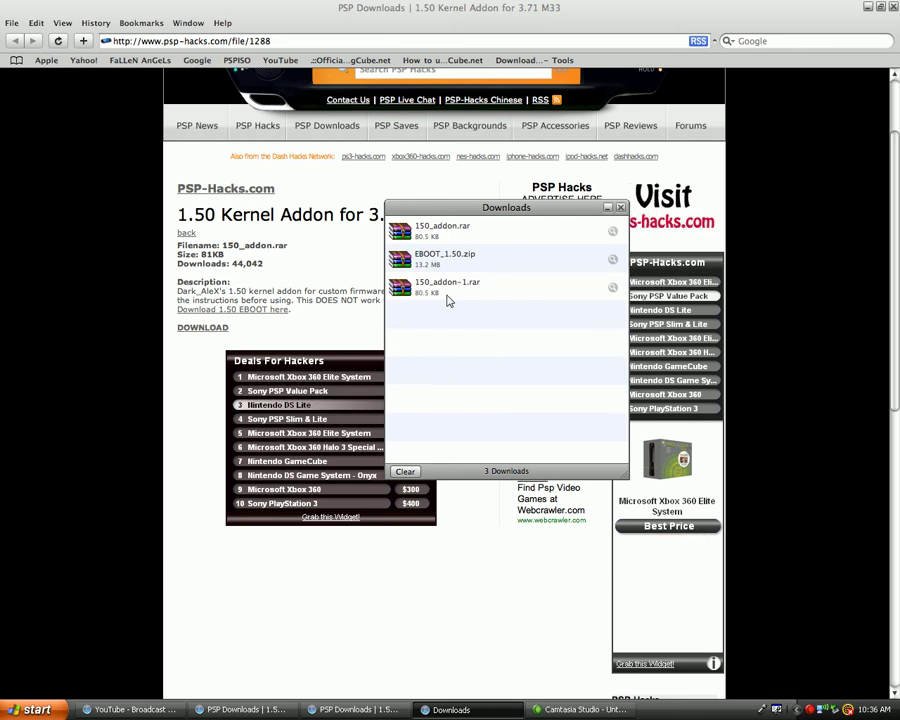
{"action": "left_click", "coordinate": [322, 282]}
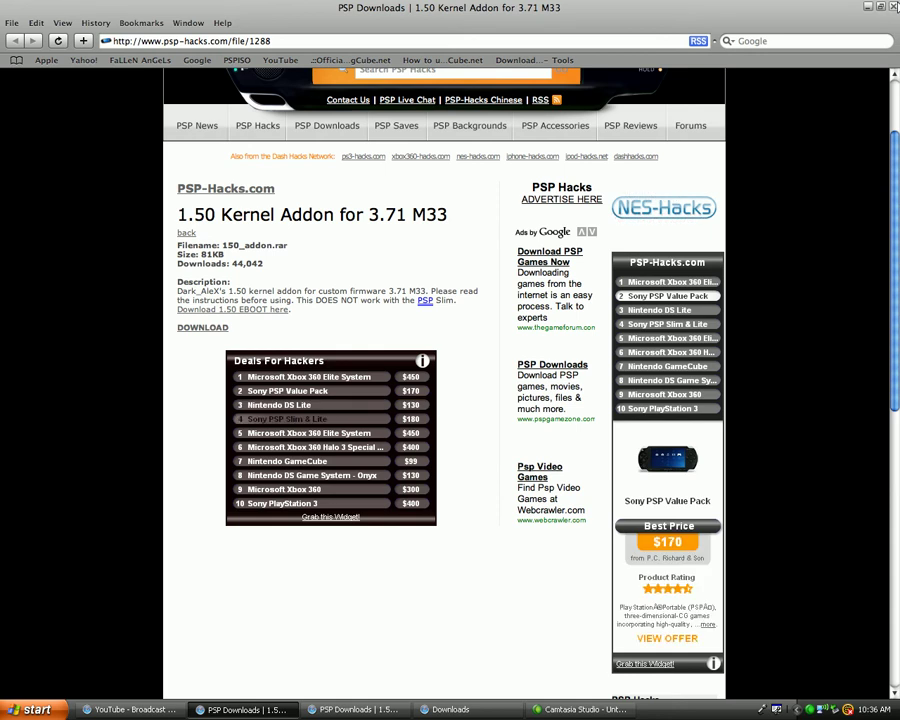
{"action": "key", "text": "ctrl+w"}
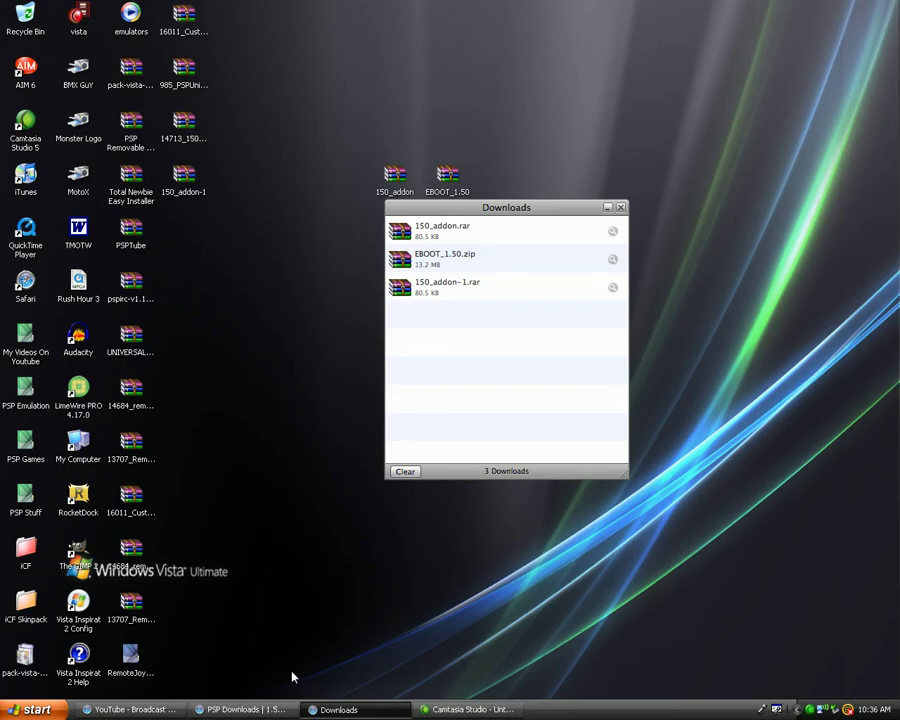
Step: Download EBOOT_1.50.zip from the 1.50 EBOOT page
{"action": "left_click", "coordinate": [240, 709]}
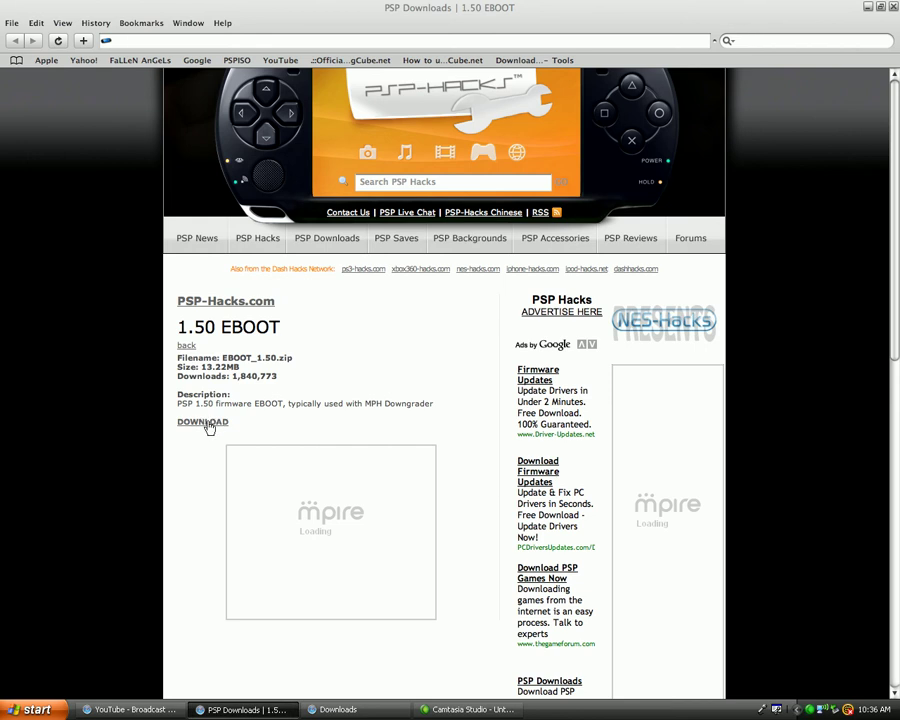
{"action": "left_click", "coordinate": [208, 424]}
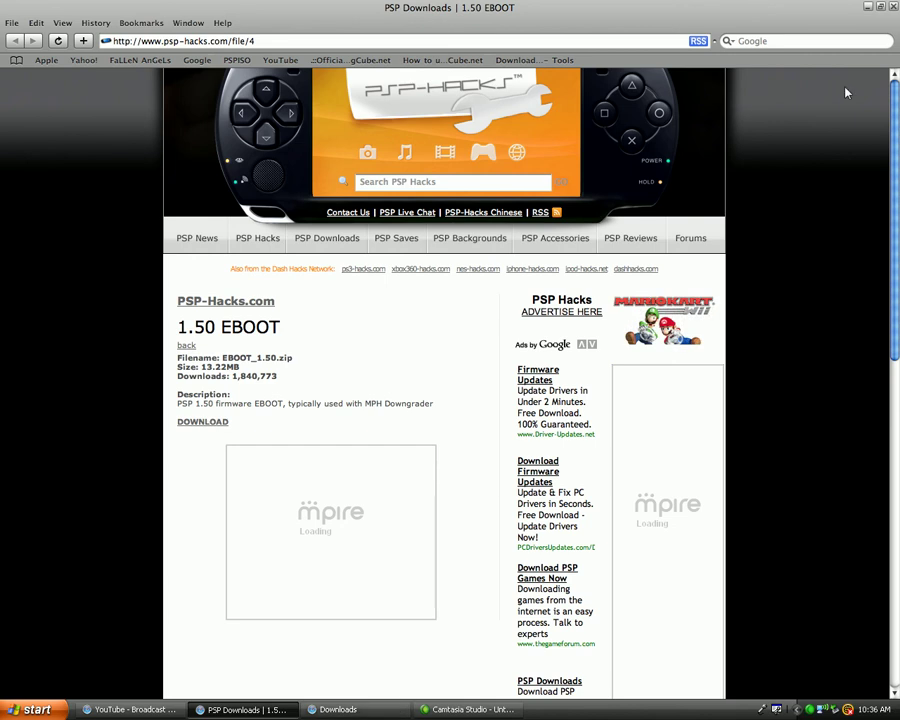
{"action": "left_click", "coordinate": [385, 707]}
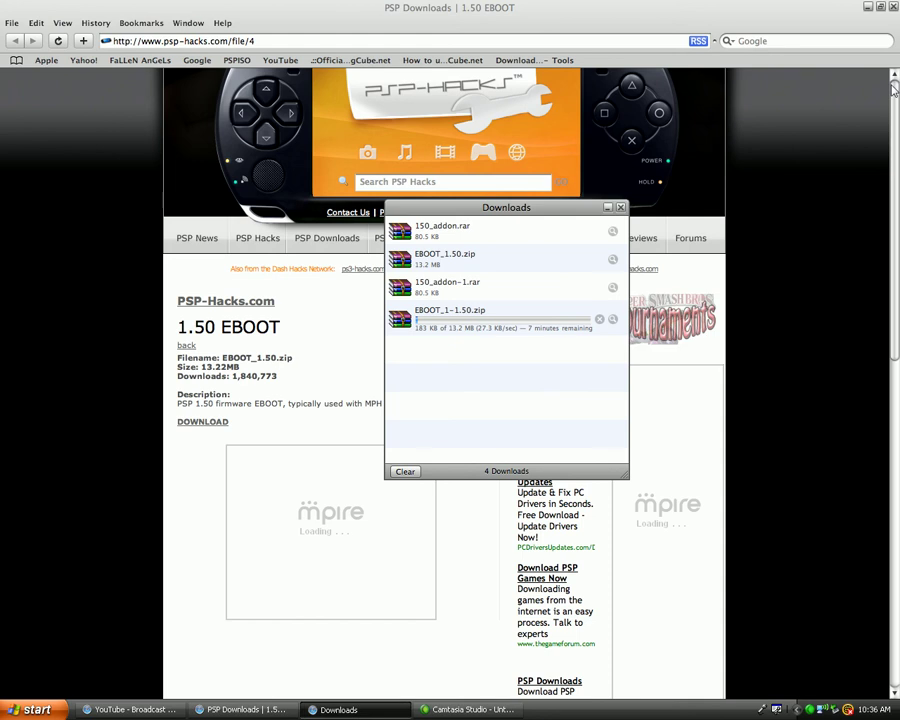
Step: Close Safari and delete the duplicate EBOOT_1-1.50.zip from the downloads list
{"action": "left_click", "coordinate": [894, 7]}
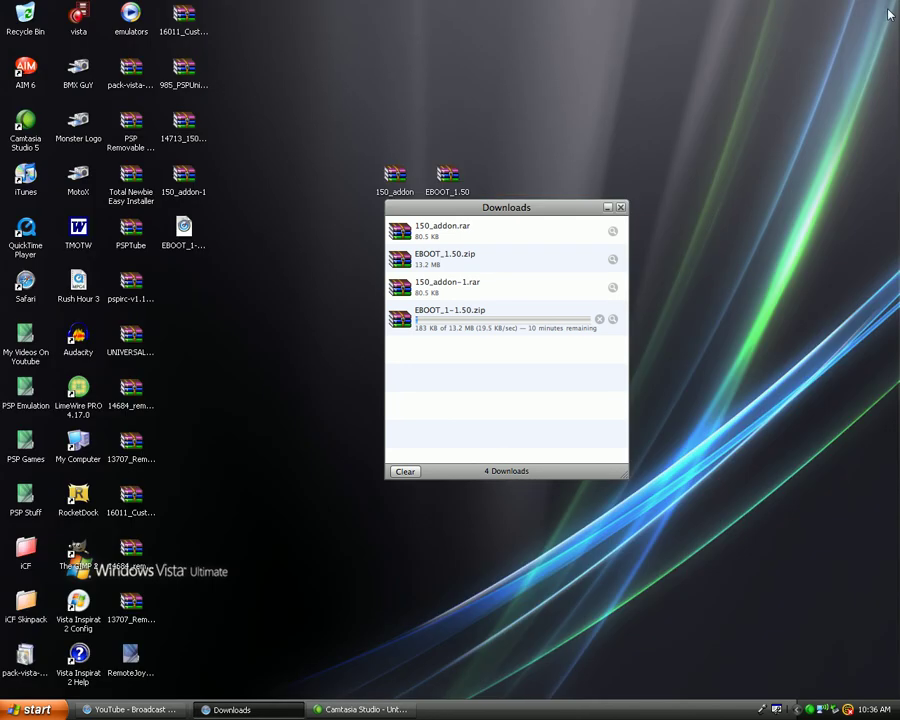
{"action": "left_click", "coordinate": [519, 328]}
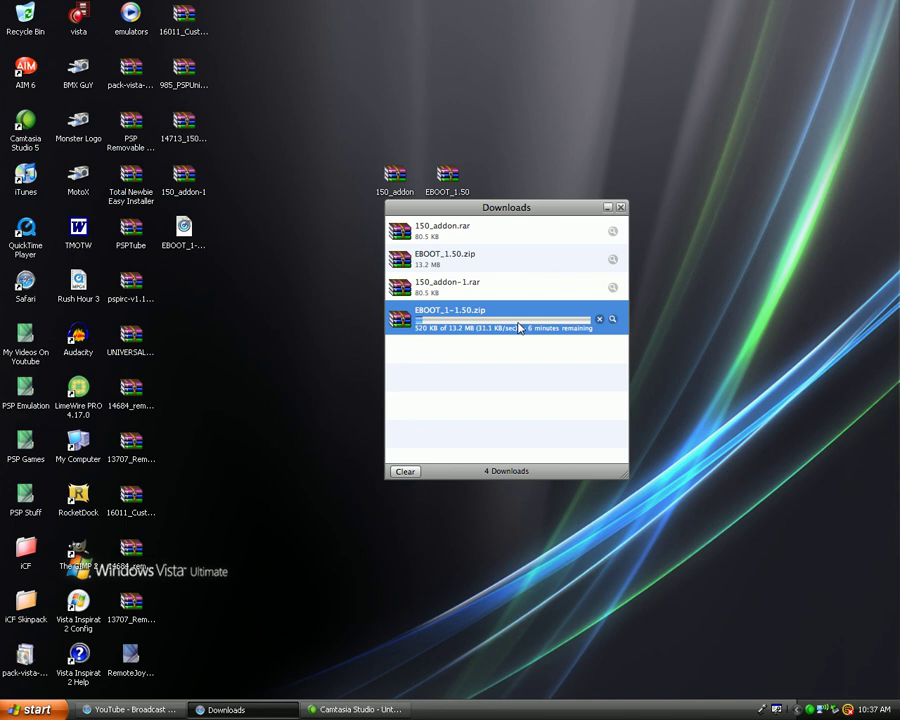
{"action": "key", "text": "Delete"}
{"action": "key", "text": "Delete"}
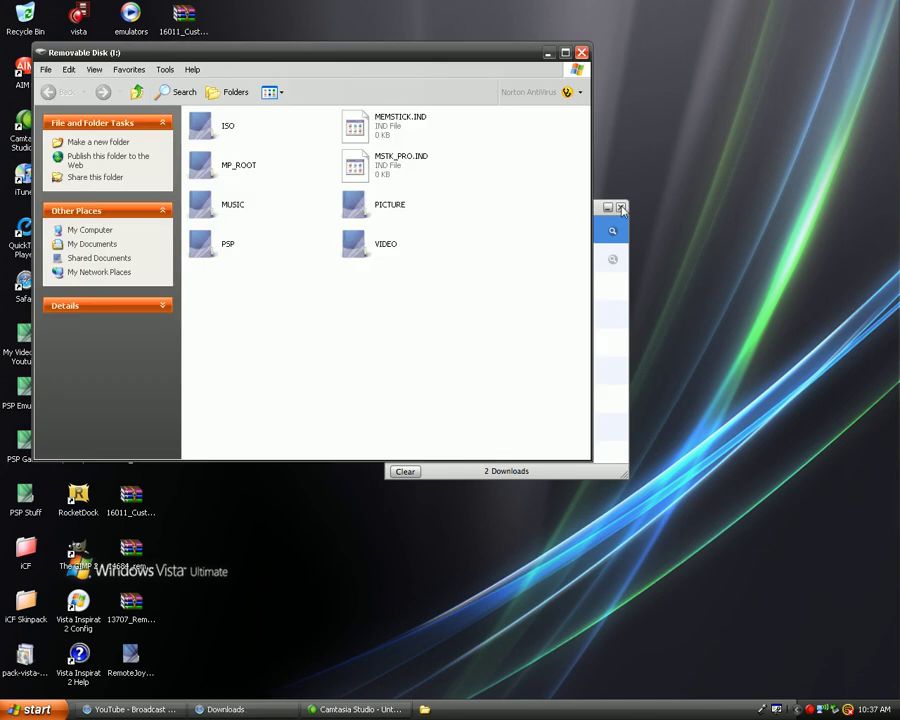
Step: Close Downloads, move the Removable Disk window aside, and open 150_addon.rar in WinRAR
{"action": "left_click", "coordinate": [619, 207]}
{"action": "left_click_drag", "start_coordinate": [466, 52], "coordinate": [622, 241]}
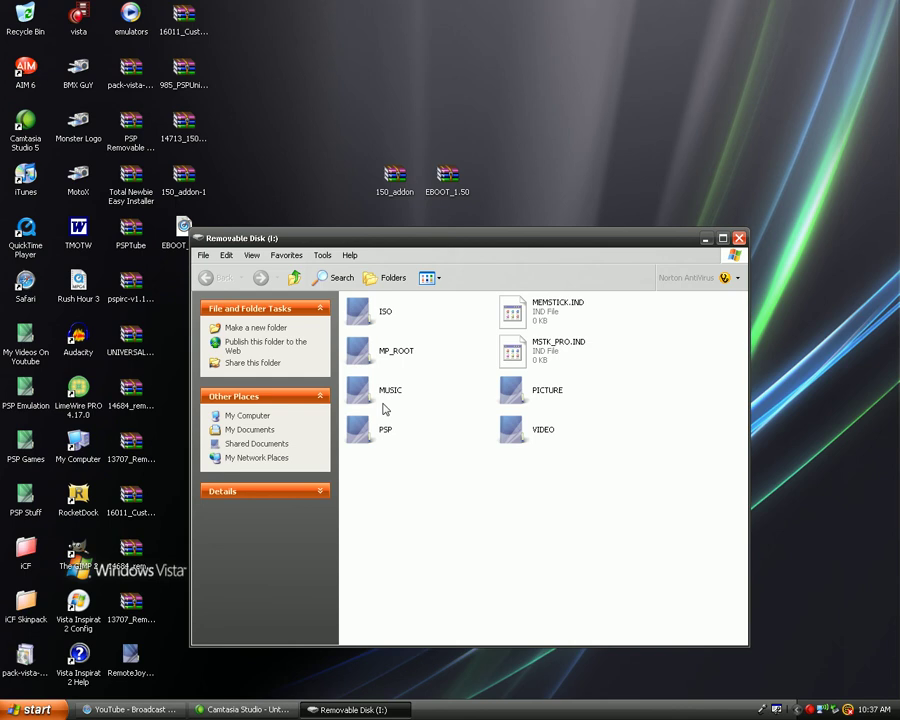
{"action": "left_click", "coordinate": [398, 177]}
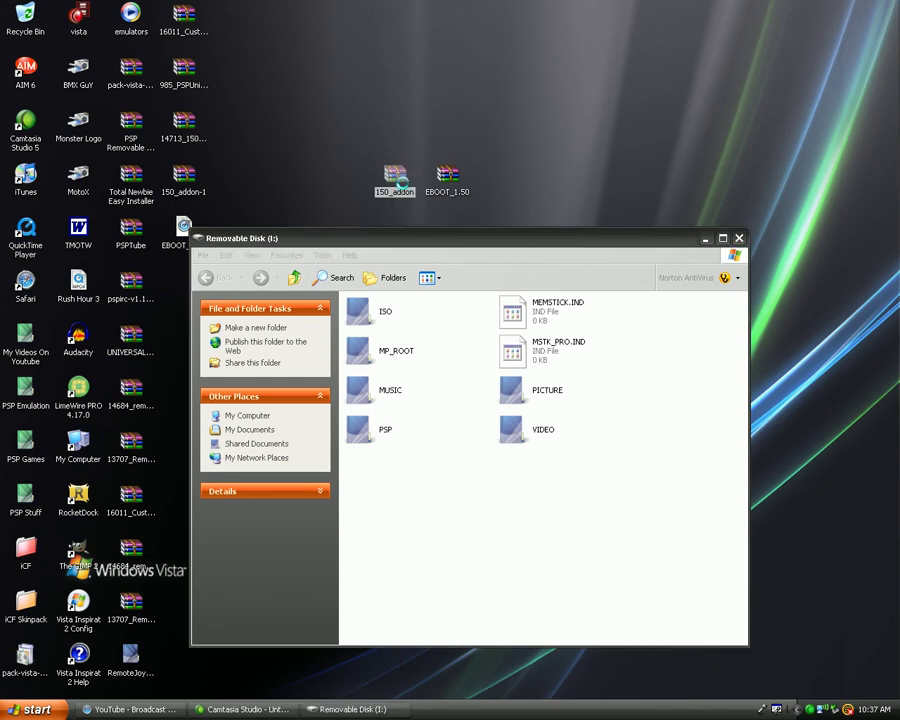
{"action": "right_click", "coordinate": [398, 178]}
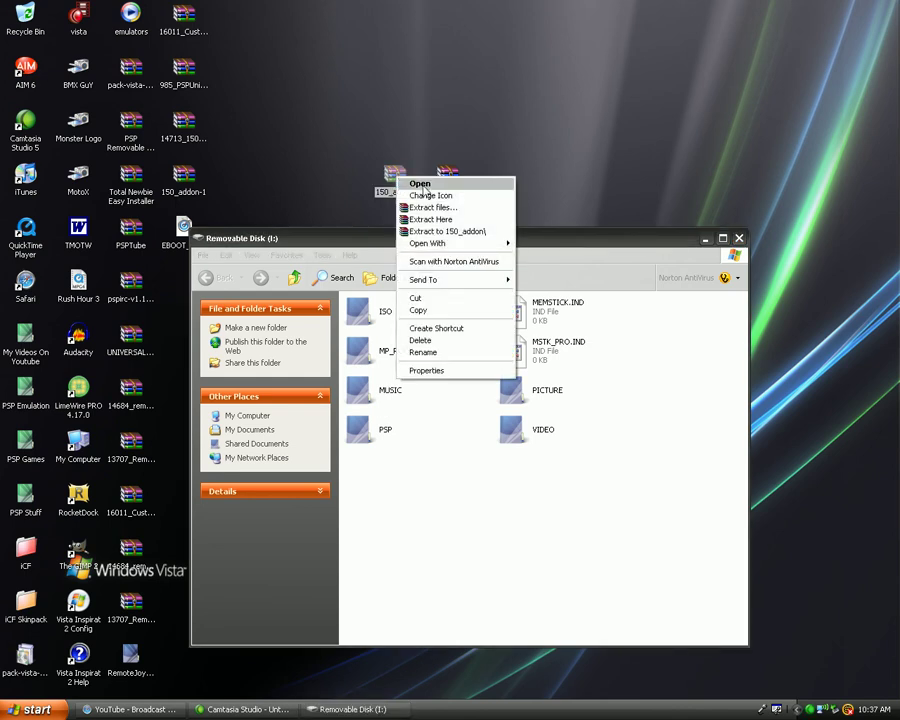
{"action": "left_click", "coordinate": [421, 184]}
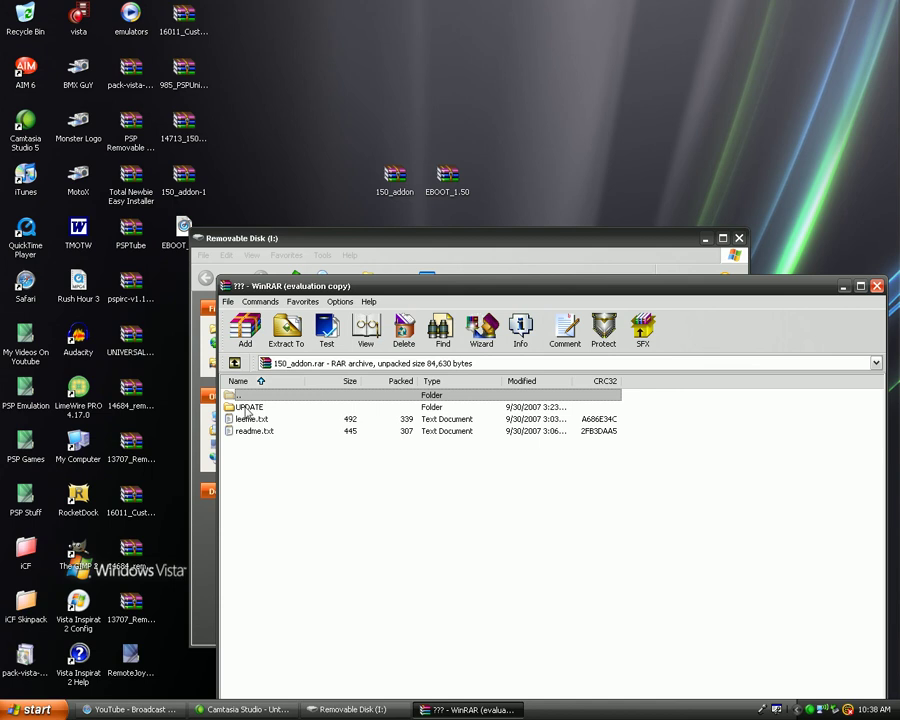
Step: Check the archive's UPDATE folder and open PSP > GAME on the memory stick
{"action": "double_click", "coordinate": [247, 408]}
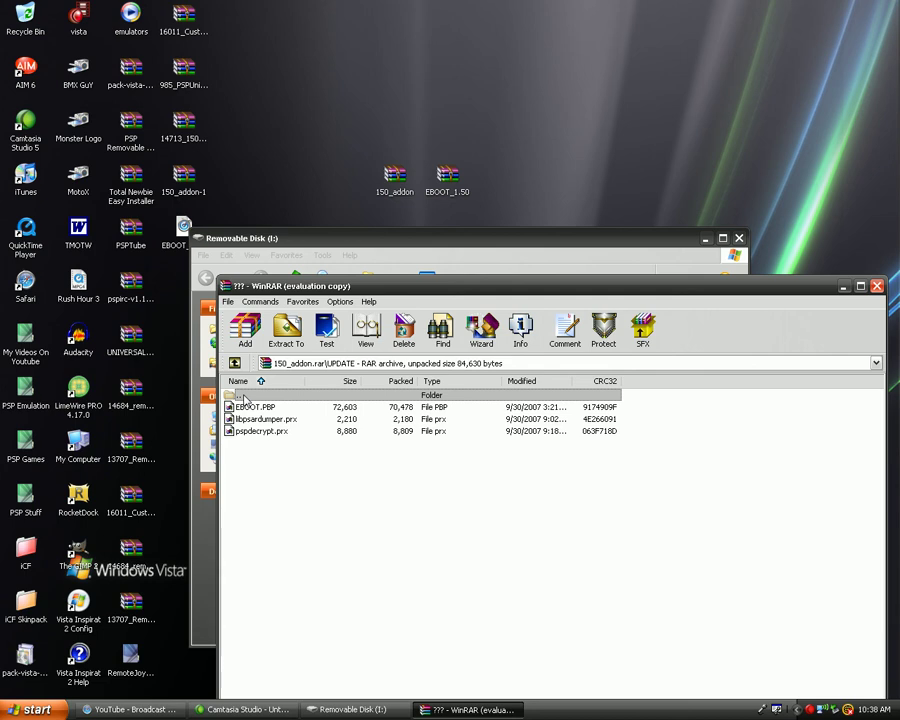
{"action": "double_click", "coordinate": [243, 396]}
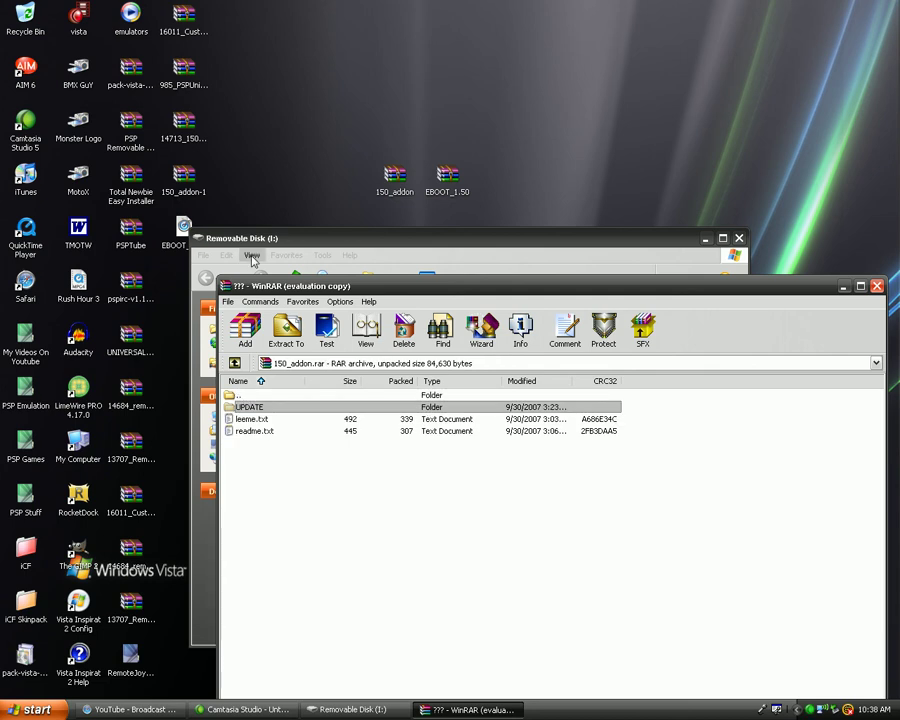
{"action": "left_click", "coordinate": [283, 240]}
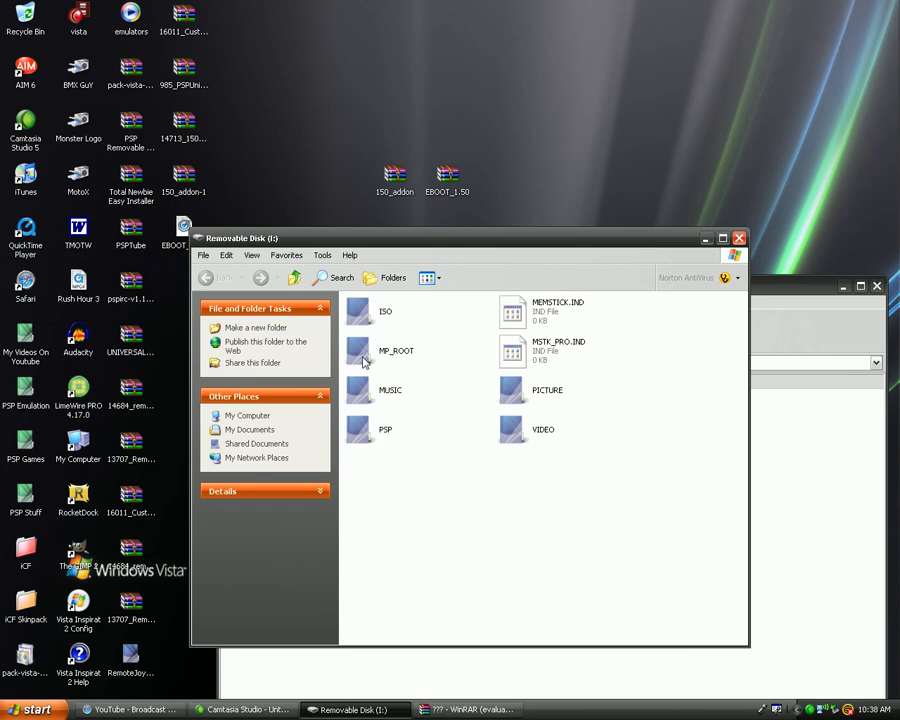
{"action": "double_click", "coordinate": [360, 430]}
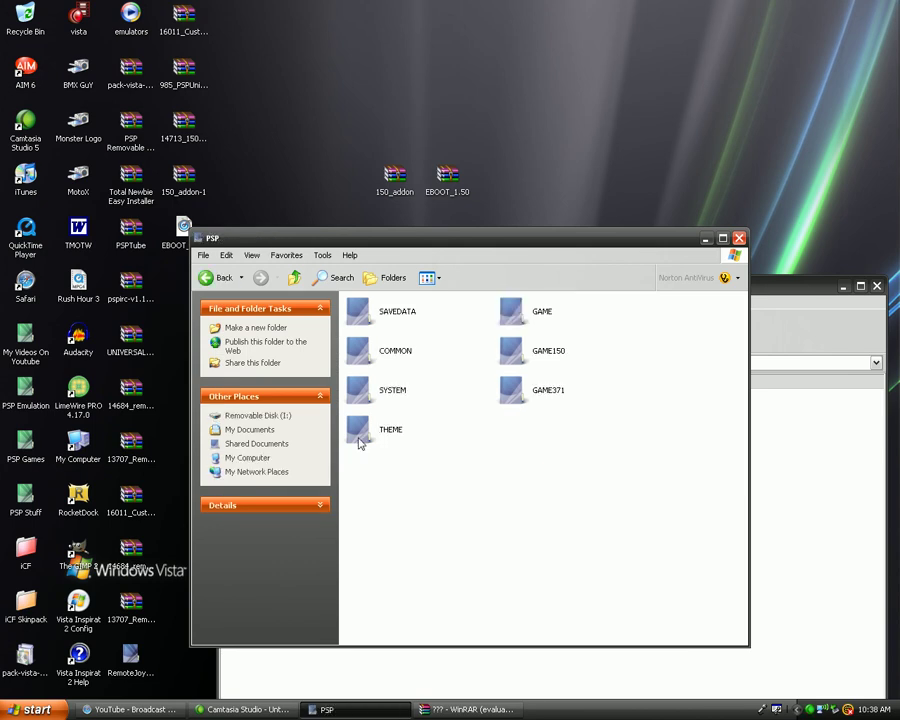
{"action": "double_click", "coordinate": [515, 314]}
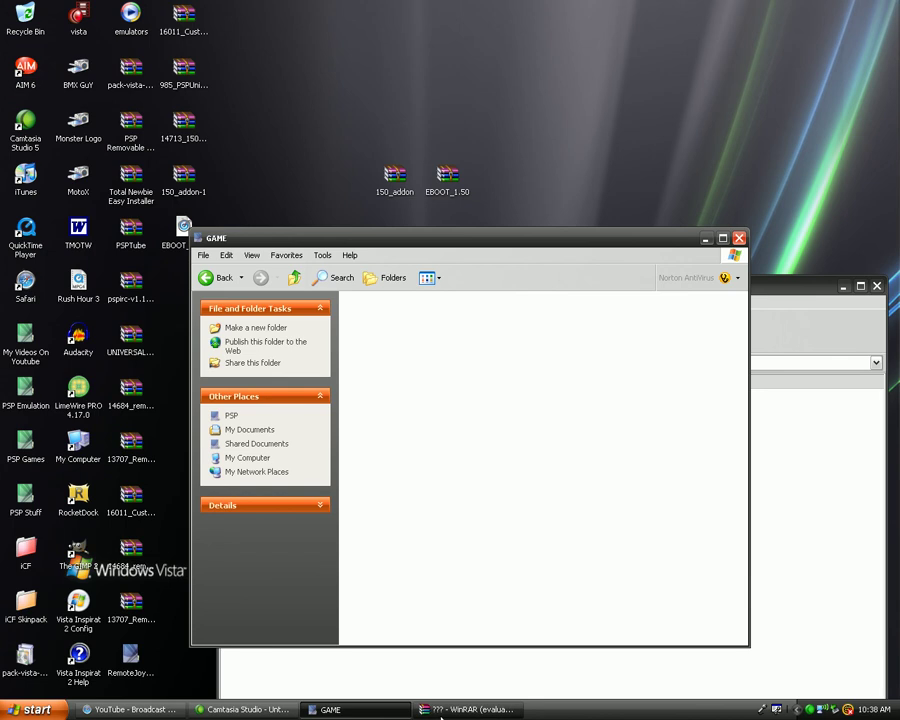
Step: Copy the UPDATE folder from the archive into PSP/GAME
{"action": "left_click", "coordinate": [440, 715]}
{"action": "left_click", "coordinate": [253, 403]}
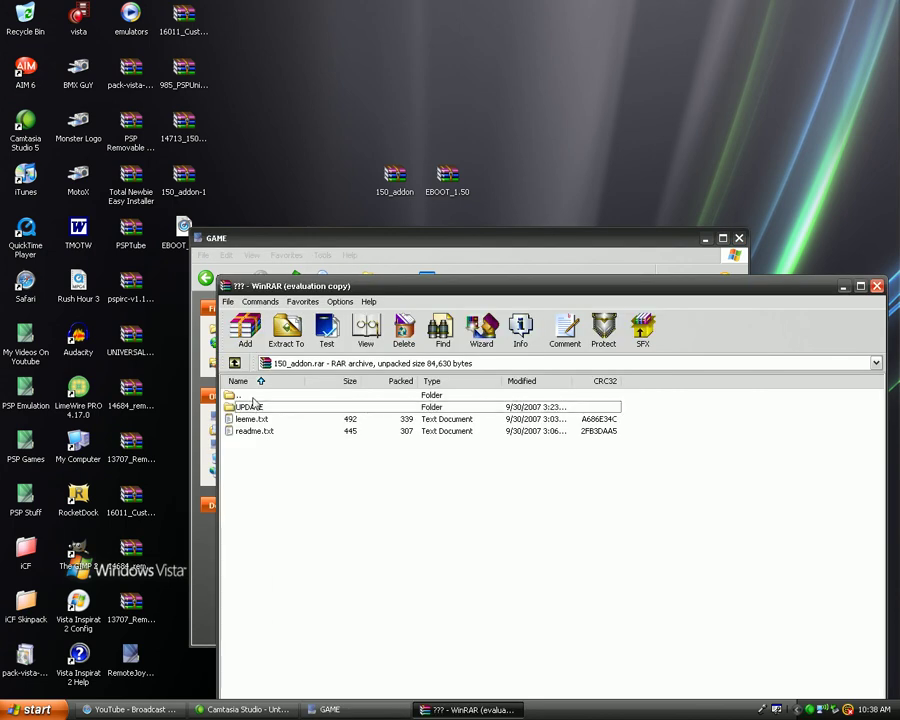
{"action": "left_click_drag", "start_coordinate": [229, 405], "coordinate": [400, 464]}
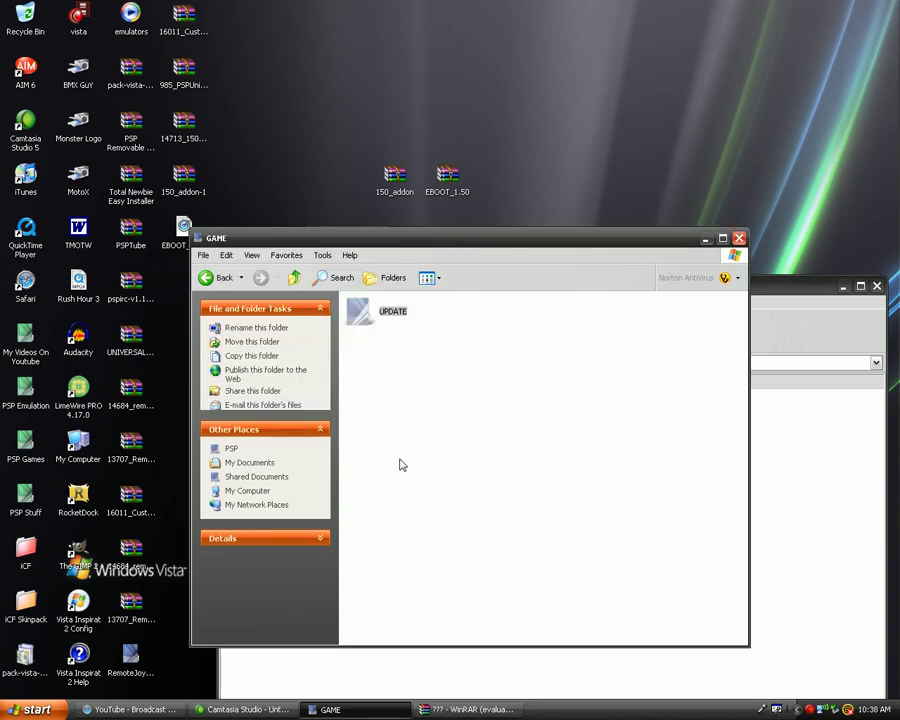
Step: Return to the memory stick root and close the 150_addon archive
{"action": "left_click", "coordinate": [215, 279]}
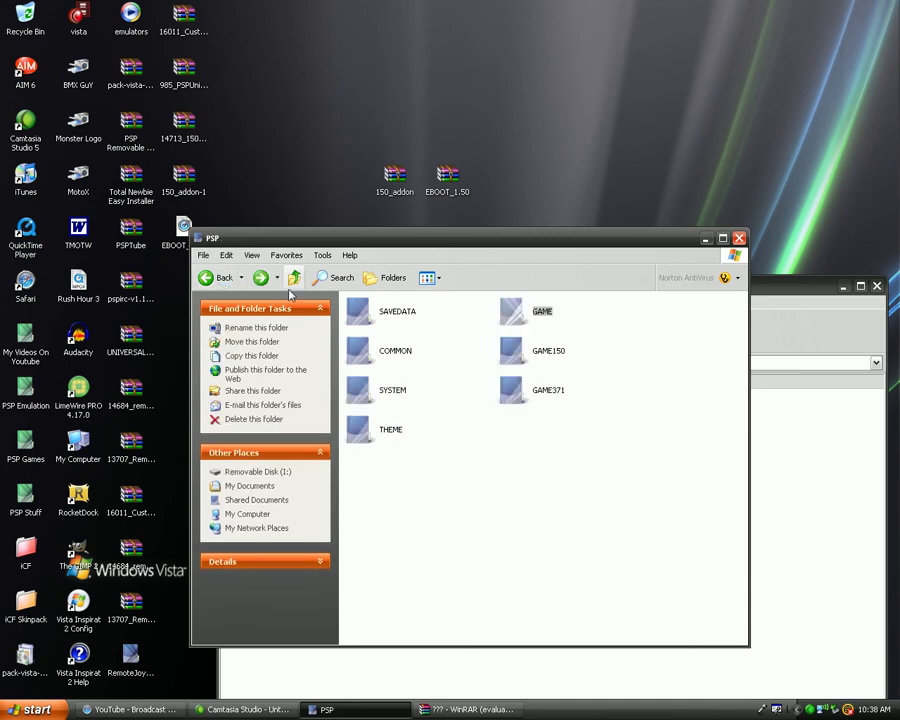
{"action": "left_click", "coordinate": [215, 278]}
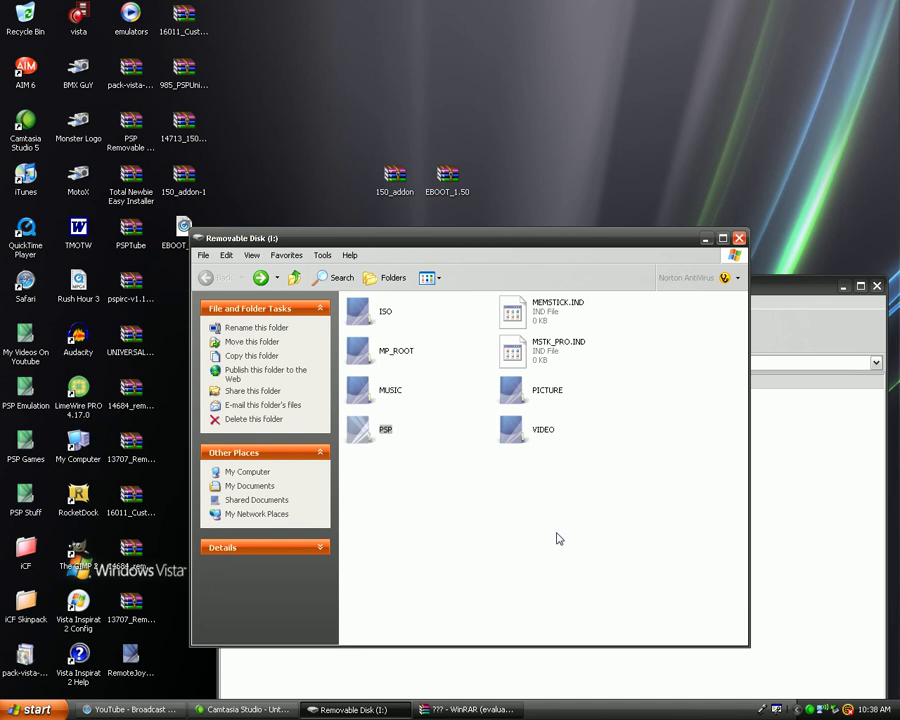
{"action": "left_click", "coordinate": [864, 315]}
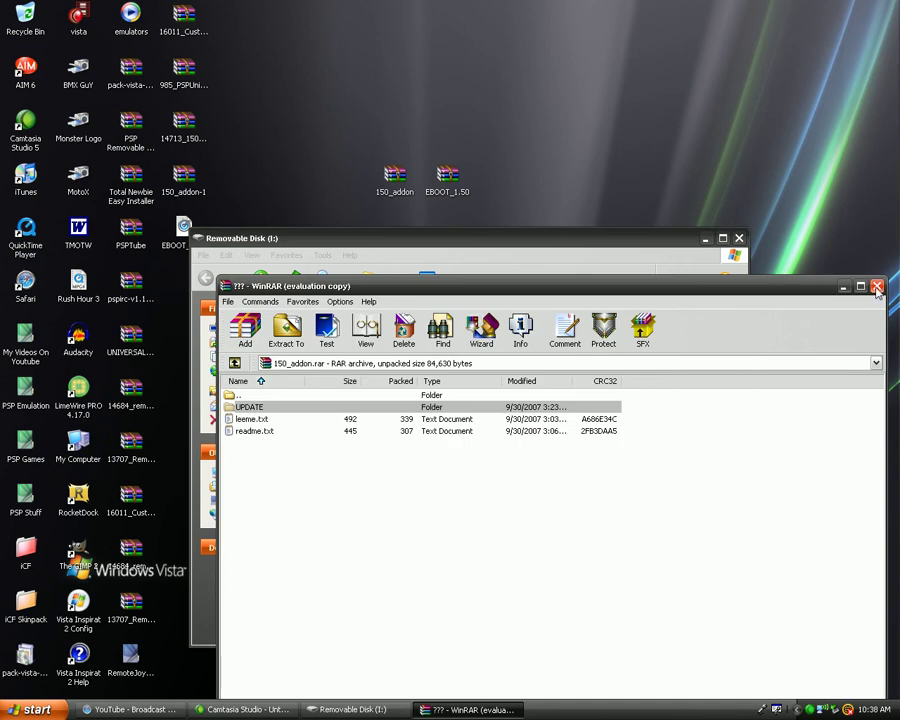
{"action": "left_click", "coordinate": [877, 288]}
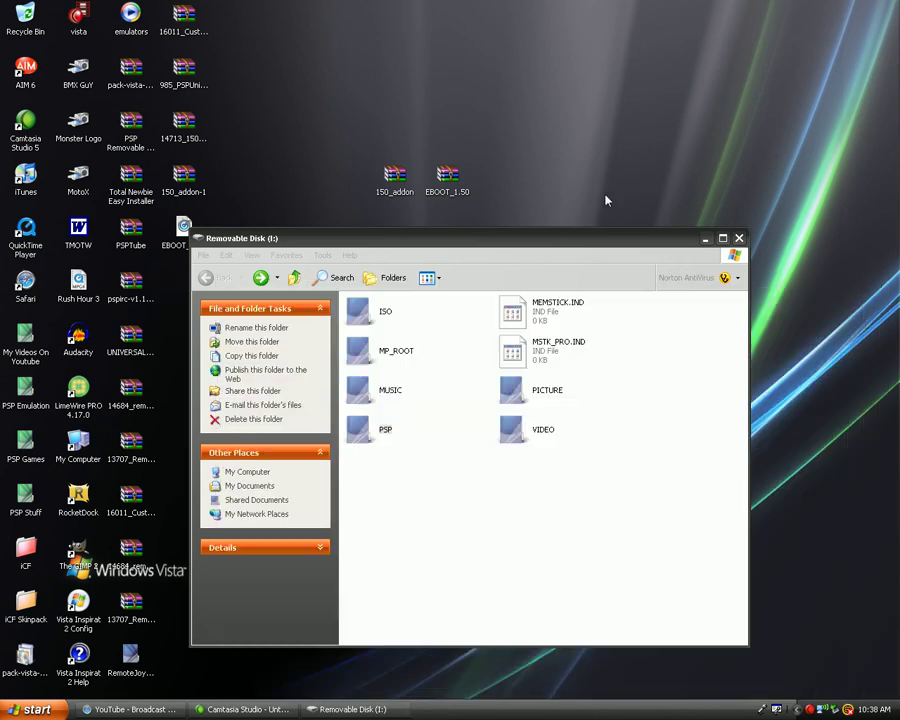
Step: Open EBOOT_1.50.zip and drag EBOOT.PBP into the Removable Disk (I:) root
{"action": "left_click", "coordinate": [444, 180]}
{"action": "double_click", "coordinate": [444, 180]}
{"action": "mouse_move", "coordinate": [229, 412]}
{"action": "left_mouse_down"}
{"action": "mouse_move", "coordinate": [376, 715]}
{"action": "mouse_move", "coordinate": [452, 525]}
{"action": "left_mouse_up"}
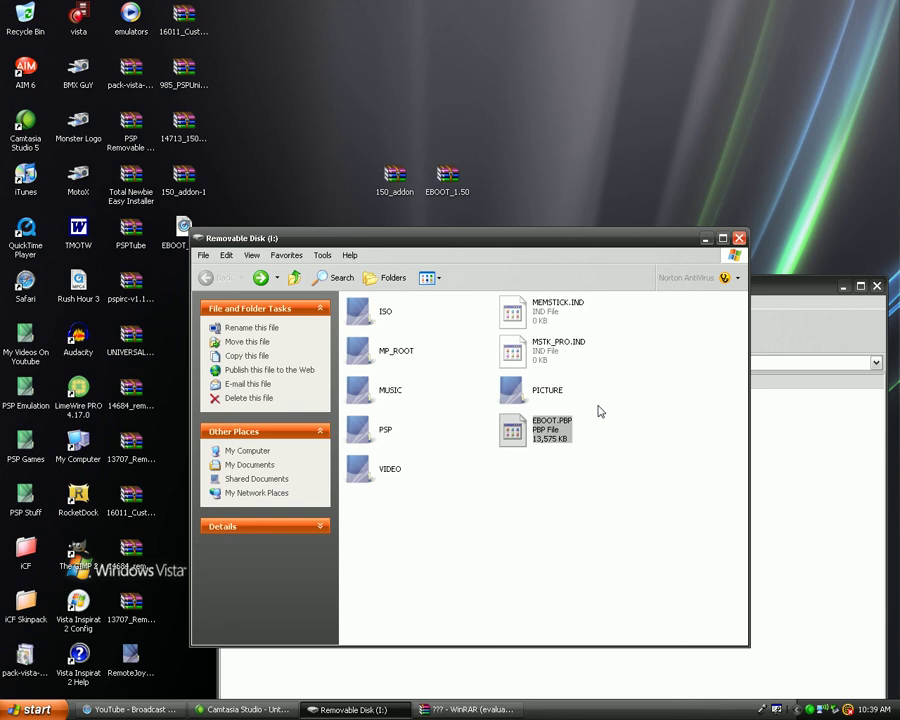
Step: Rename the root EBOOT.PBP to 150.PBP, then close the memory stick window
{"action": "left_click", "coordinate": [563, 424]}
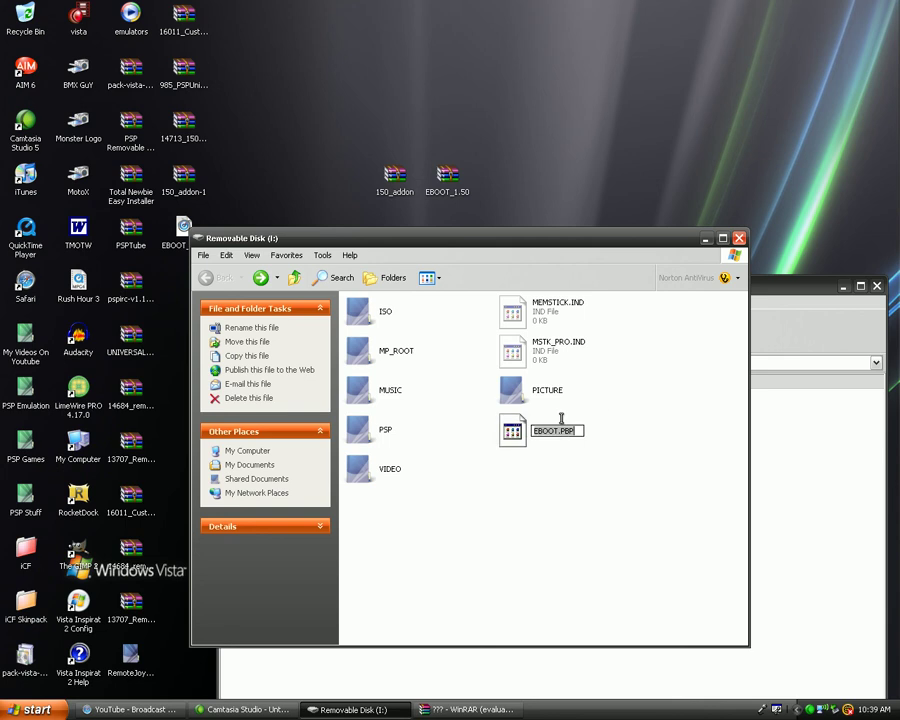
{"action": "left_click", "coordinate": [558, 431]}
{"action": "key", "text": "BackSpace"}
{"action": "key", "text": "BackSpace"}
{"action": "key", "text": "BackSpace"}
{"action": "key", "text": "BackSpace"}
{"action": "key", "text": "BackSpace"}
{"action": "type", "text": "150"}
{"action": "left_click", "coordinate": [566, 463]}
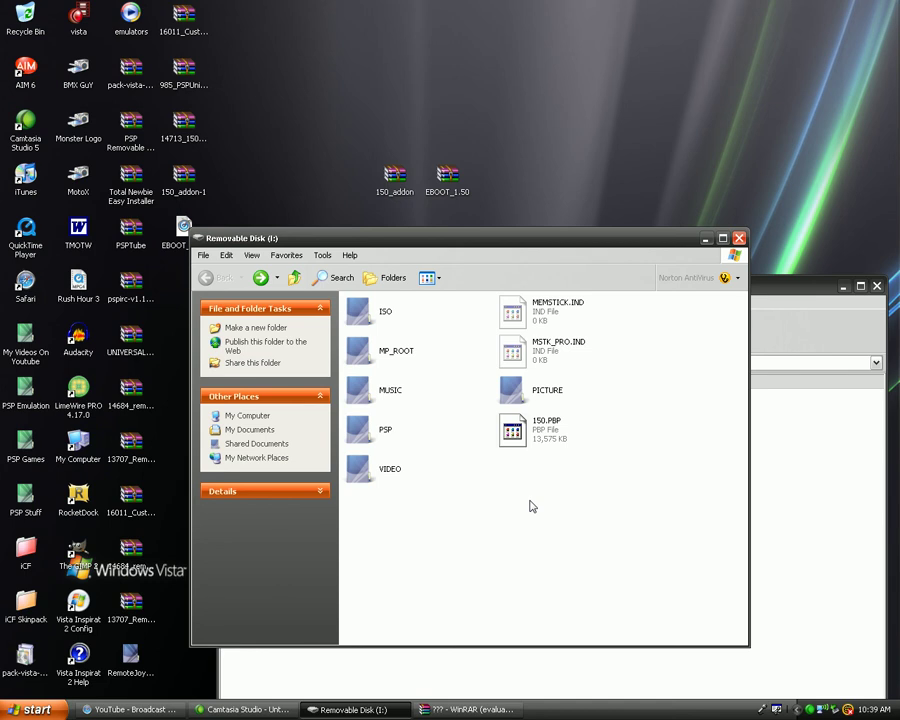
{"action": "key", "text": "alt+F4"}
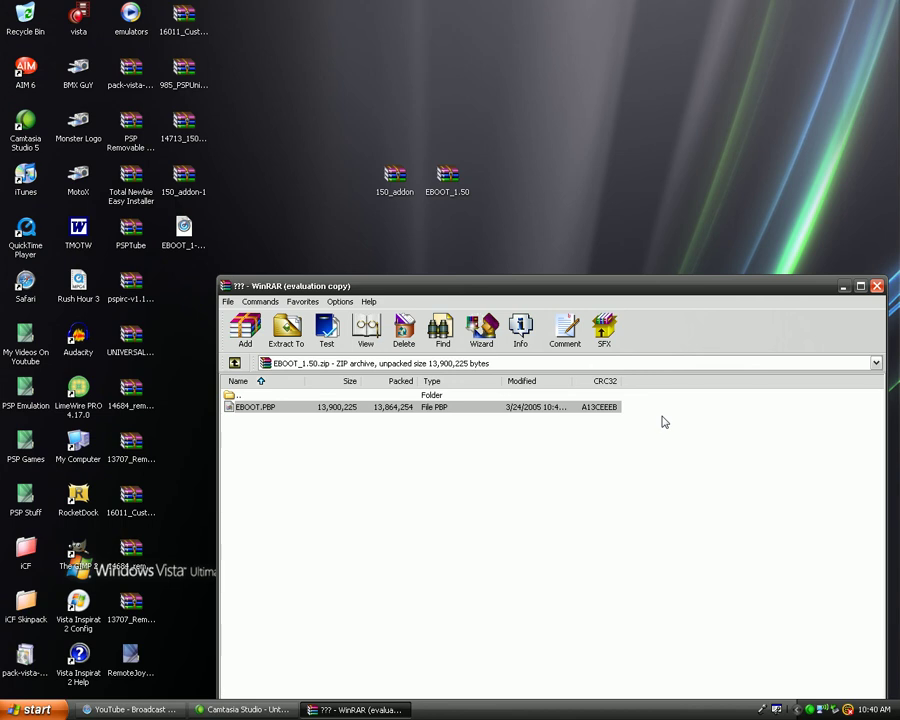
Step: Close the WinRAR EBOOT_1.50.zip window with Alt+F4
{"action": "key", "text": "alt+F4"}
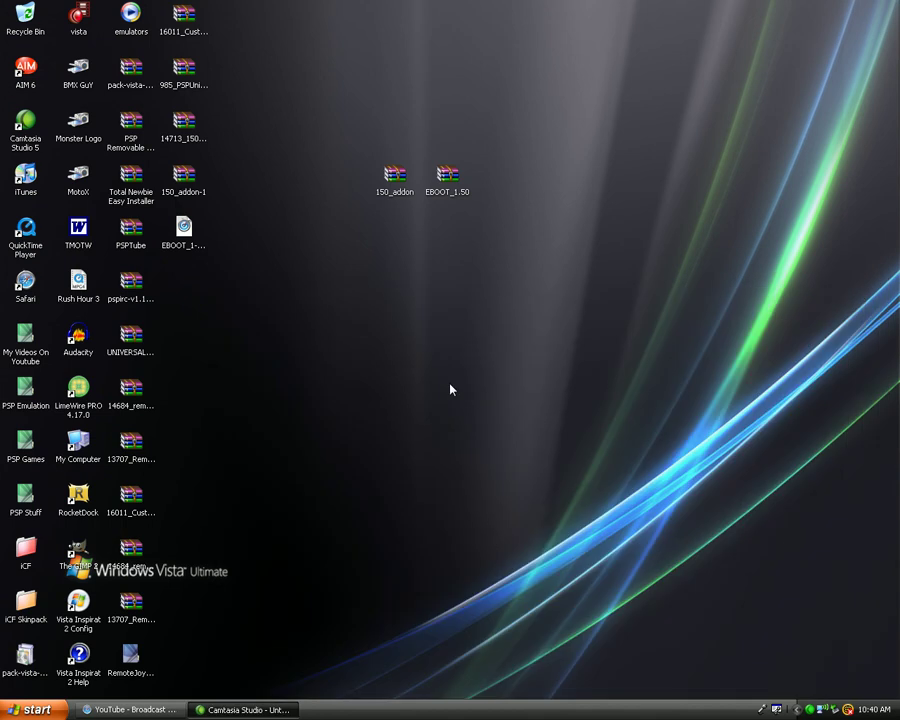